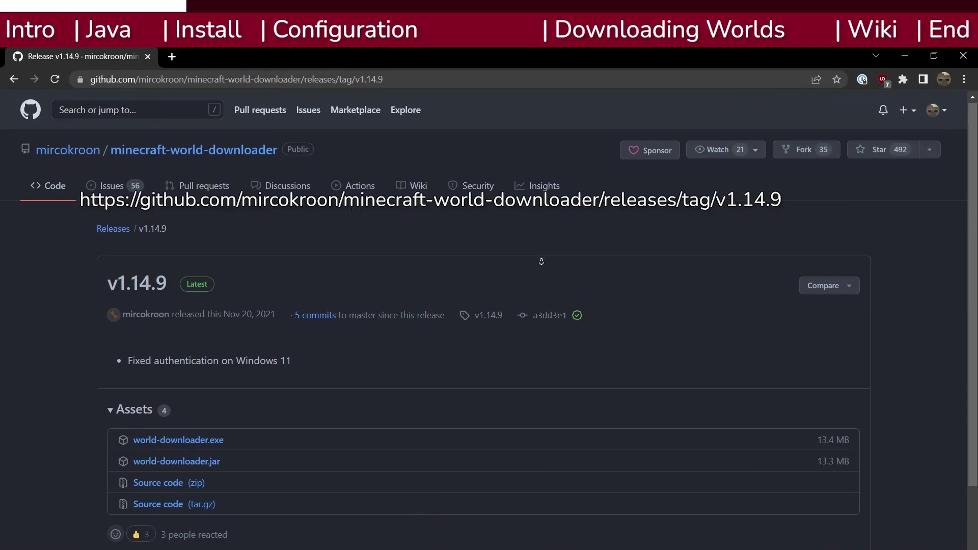
- Launch world-downloader.exe from the World Downloader folder and allow it to run past the SmartScreen block
scroll(537, 275, "down", 1)
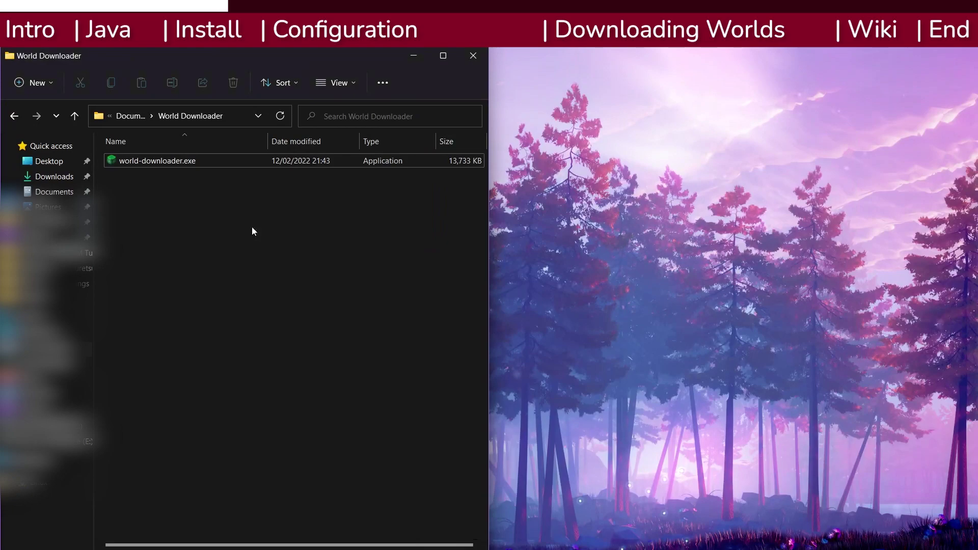
double_click(198, 160)
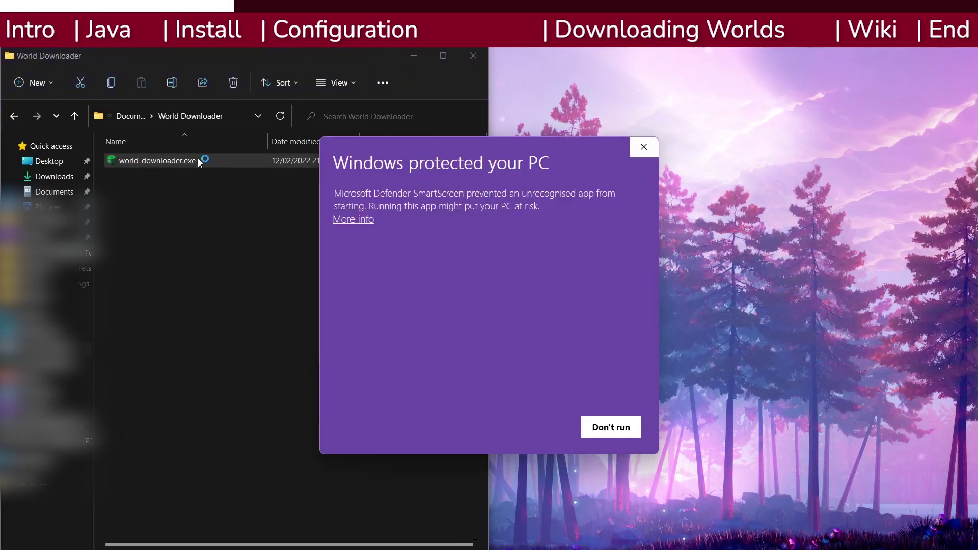
left_click(355, 220)
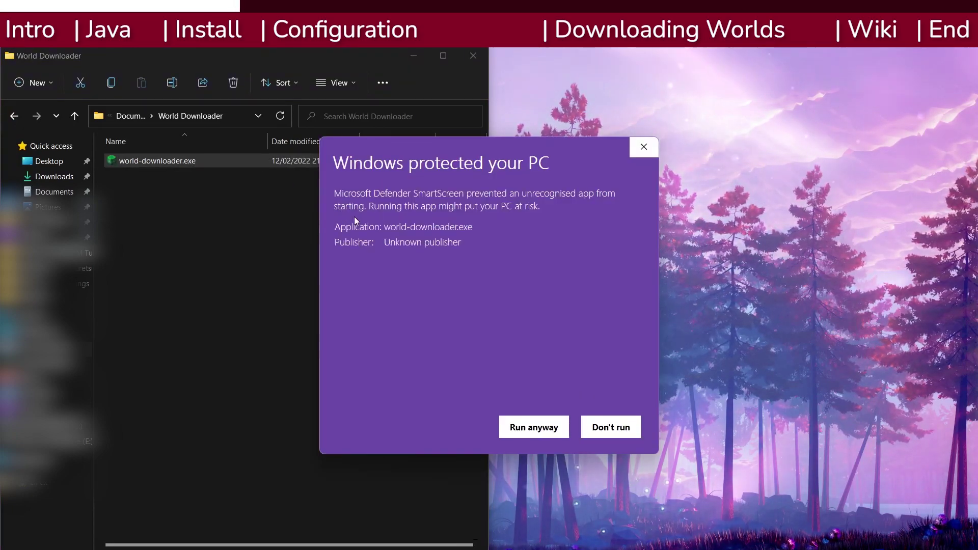
left_click(534, 429)
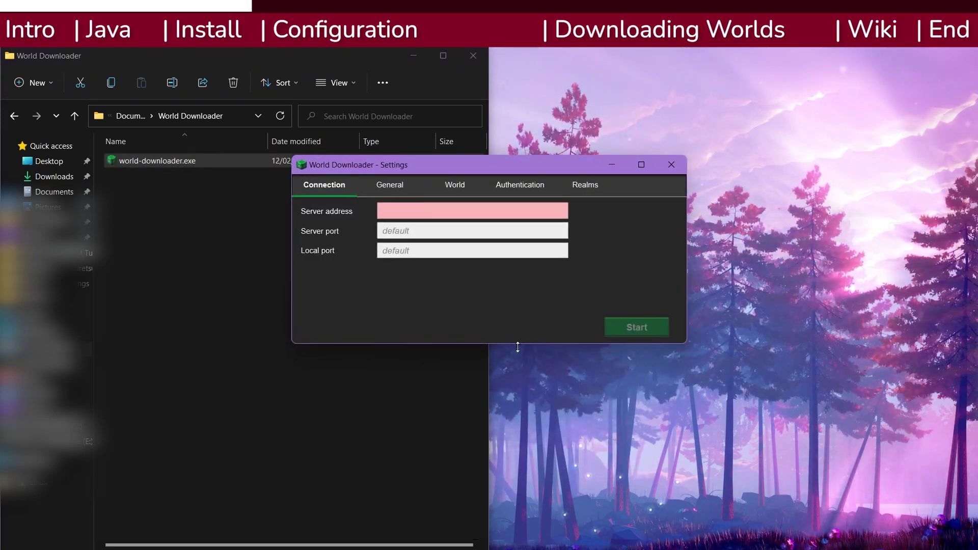
- Set the world output name to umaru in the World Downloader settings
left_click_drag(477, 166, 475, 202)
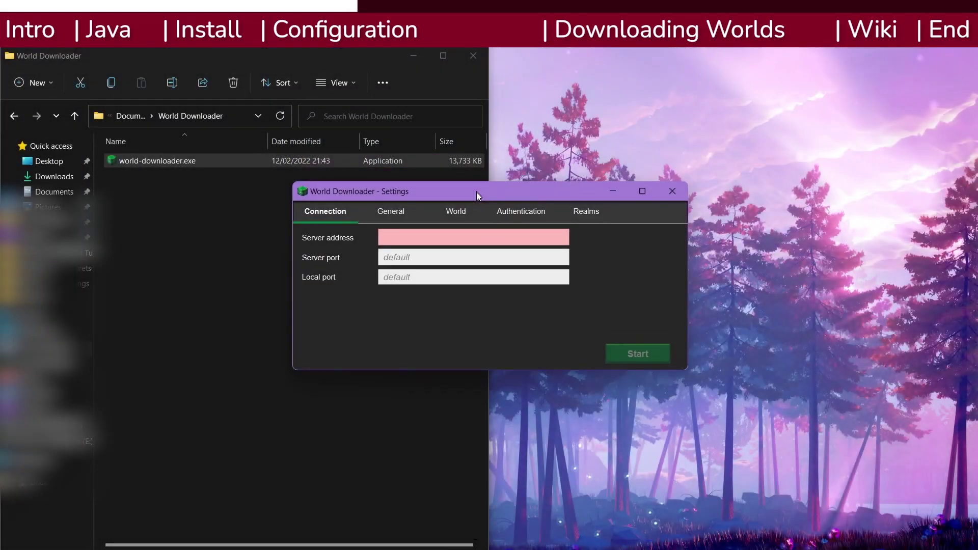
left_click_drag(478, 195, 476, 206)
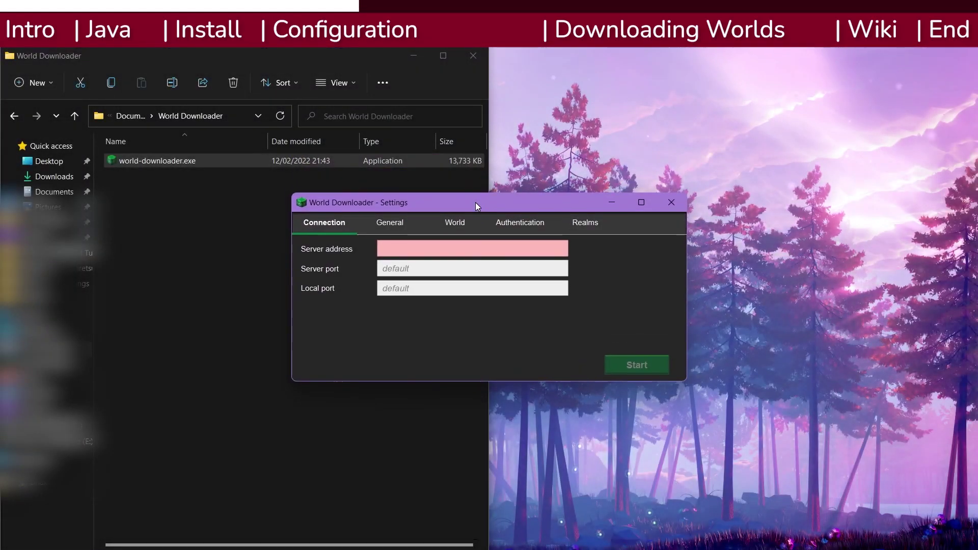
left_click(387, 226)
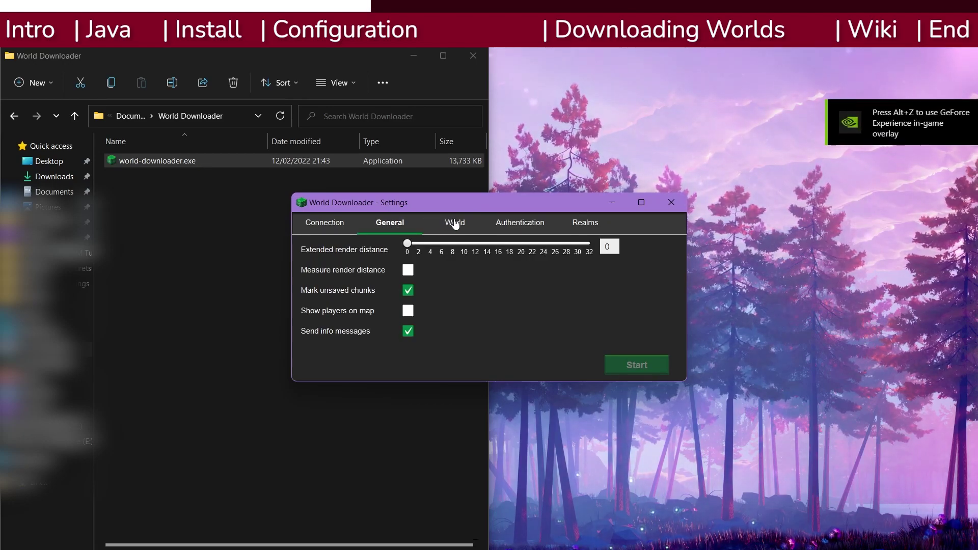
left_click(454, 223)
left_click(455, 247)
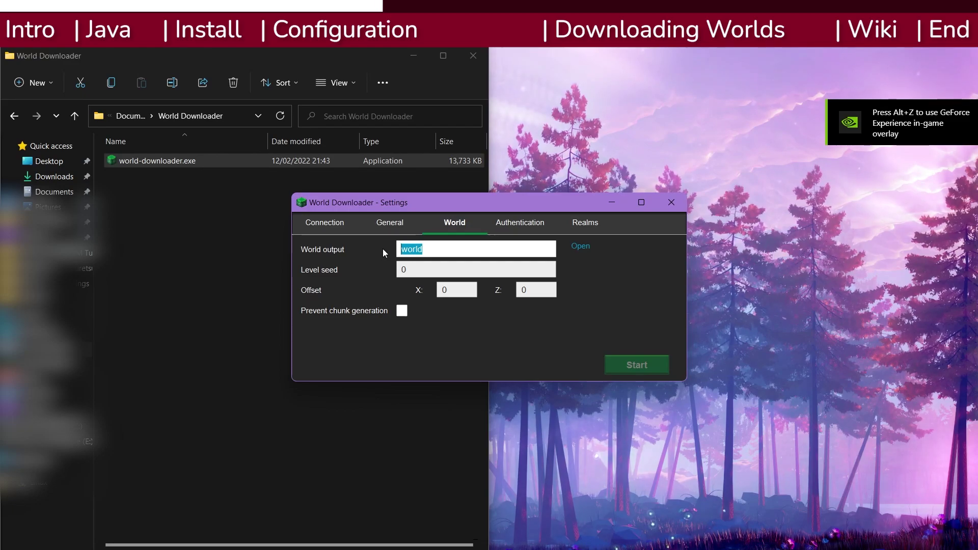
type("umaru")
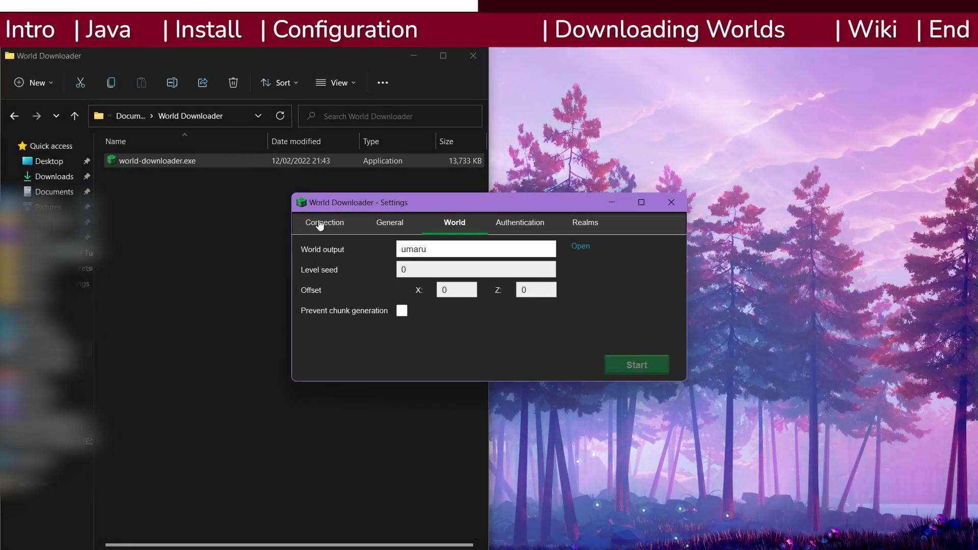
- Enter server.dogcraft.net as the server address and move the settings window over the file explorer
left_click(320, 226)
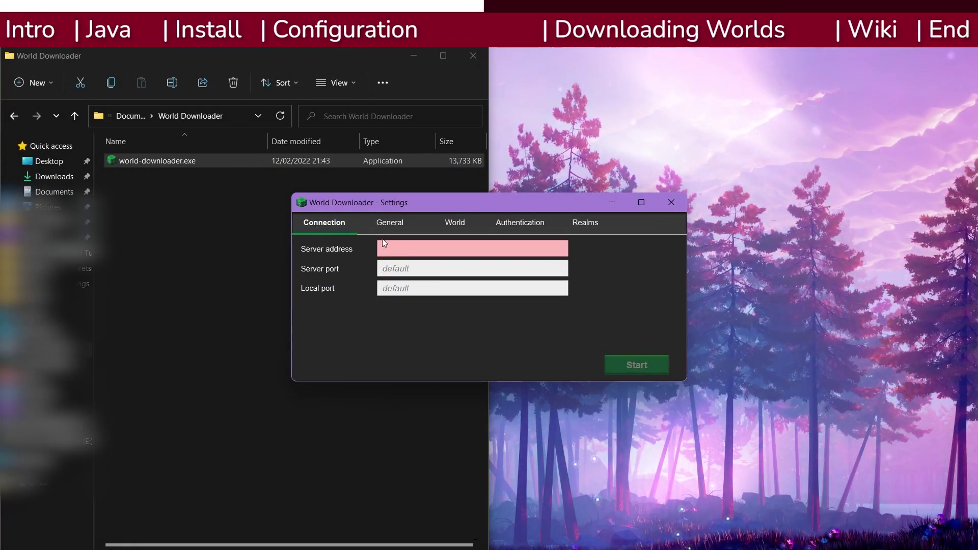
type("server.dogcraft.net")
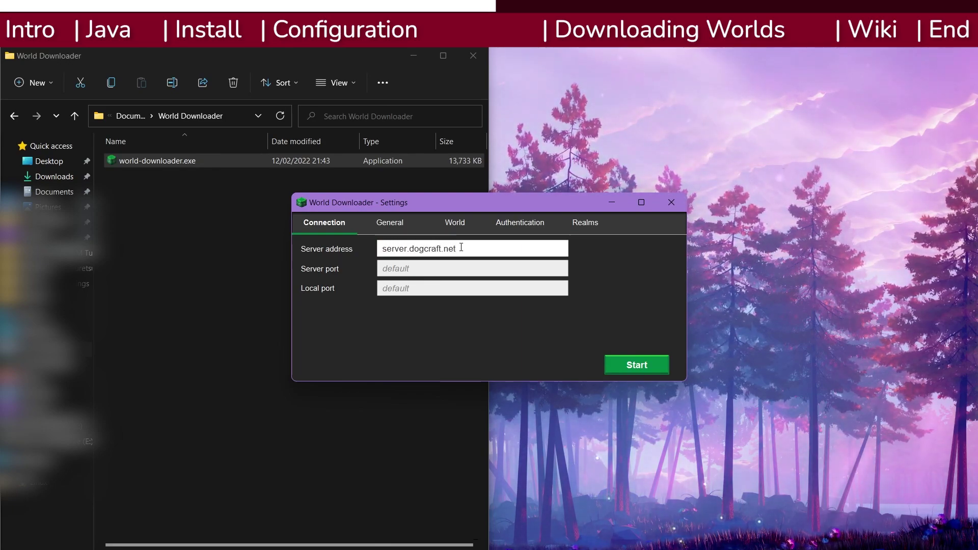
left_click(590, 256)
left_click_drag(477, 200, 238, 215)
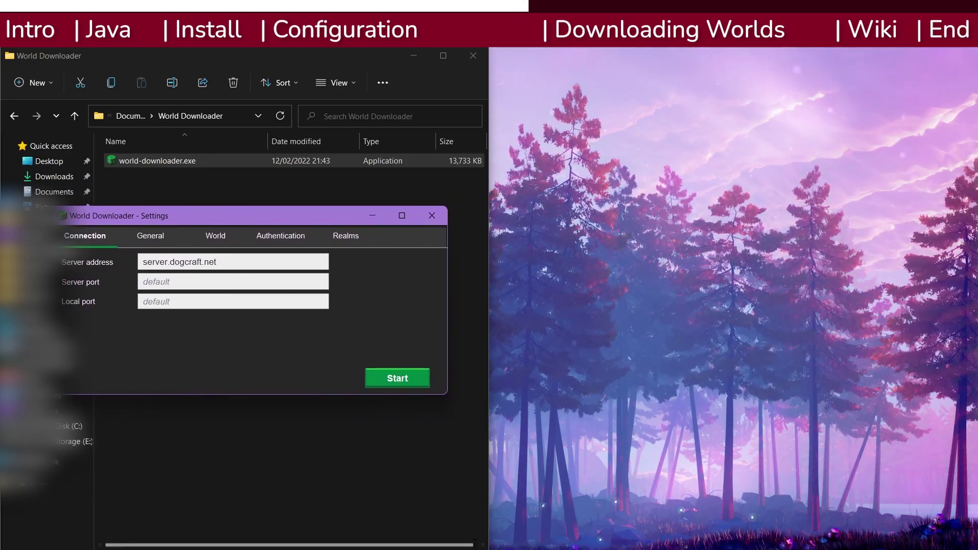
- Bring up Minecraft beside the downloader, then start World Downloader and move its map window clear of the game
key("alt+Tab")
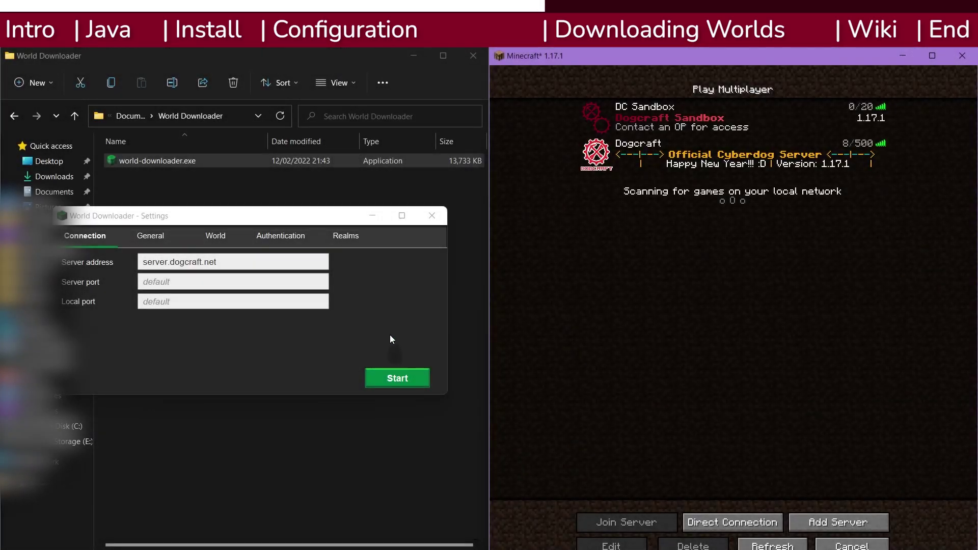
left_click(391, 338)
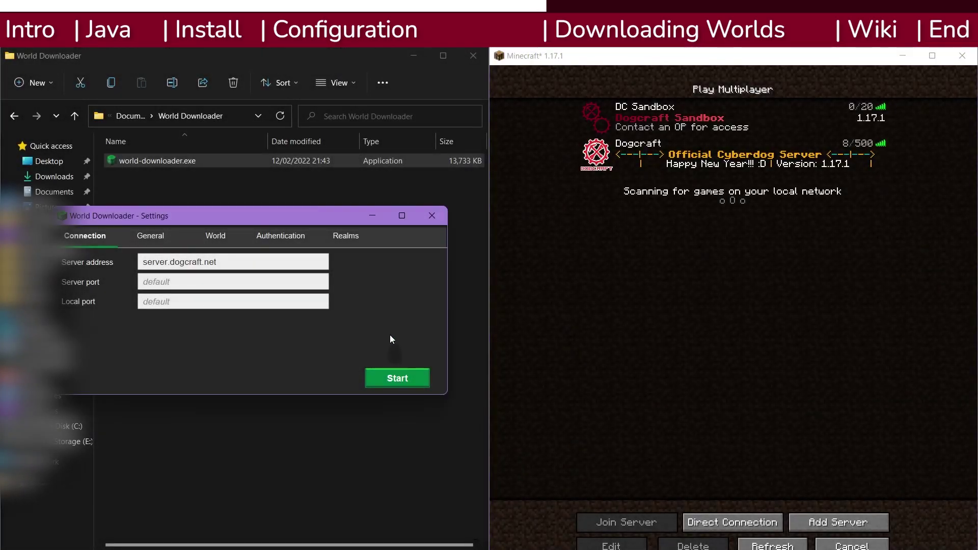
left_click(397, 379)
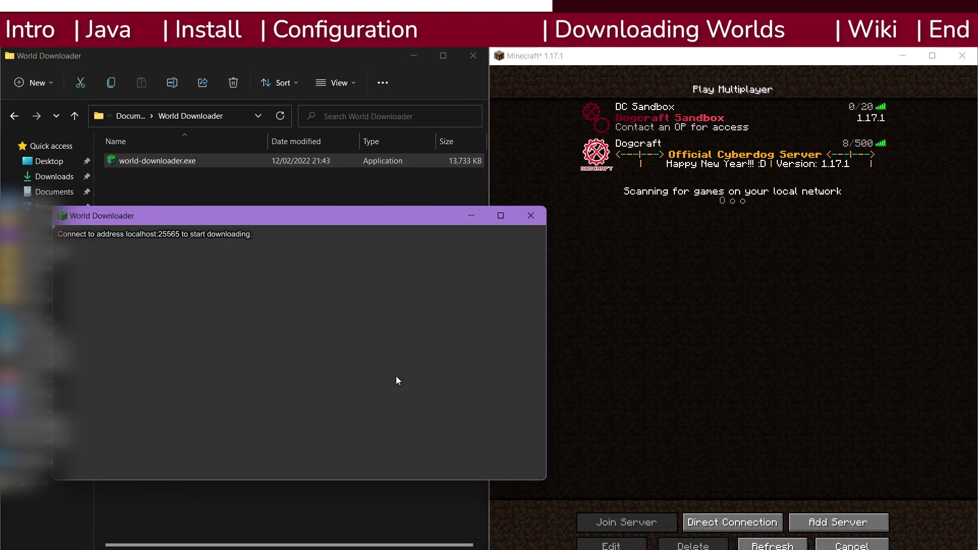
left_click_drag(331, 219, 279, 195)
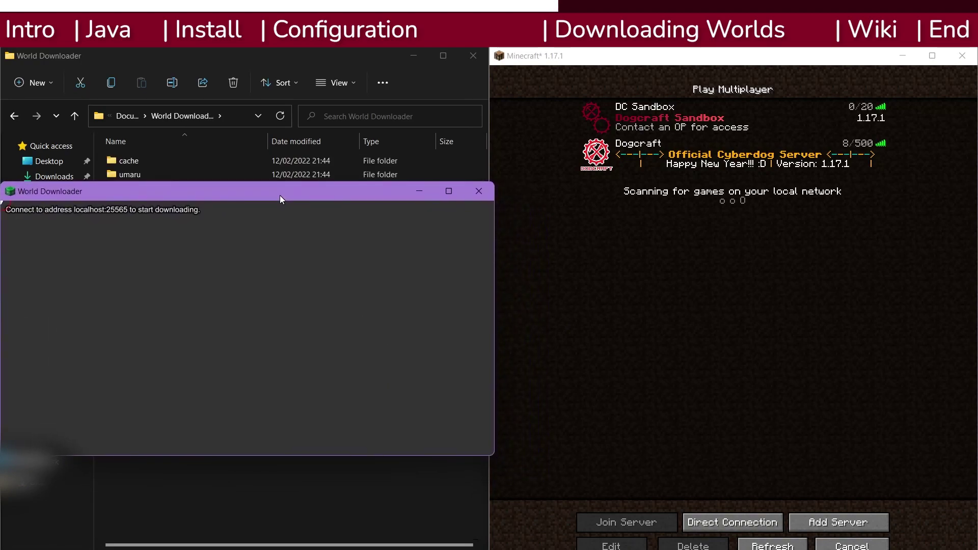
- Join the server in Minecraft through a direct connection to the address localhost
left_click(732, 523)
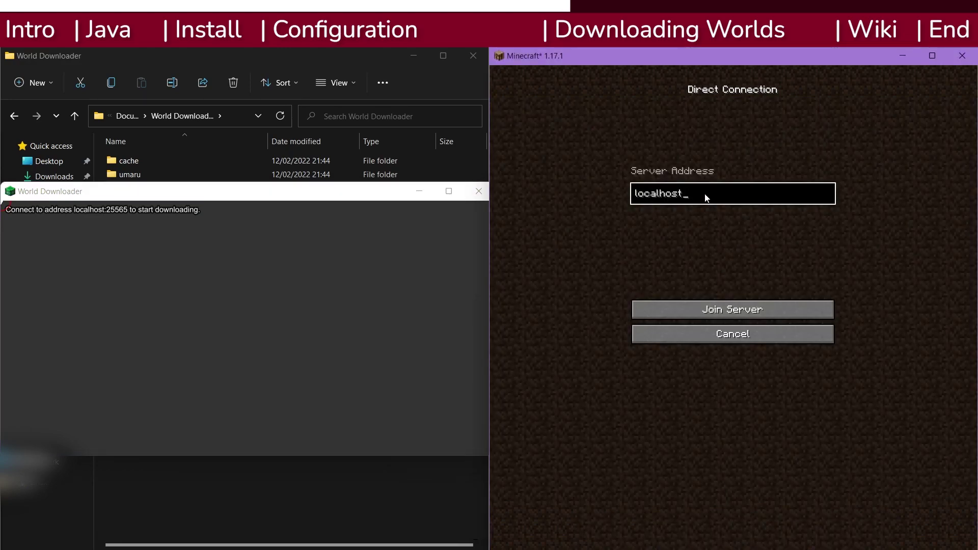
key("BackSpace")
key("BackSpace")
key("BackSpace")
key("BackSpace")
key("BackSpace")
key("BackSpace")
key("BackSpace")
key("BackSpace")
type("lo")
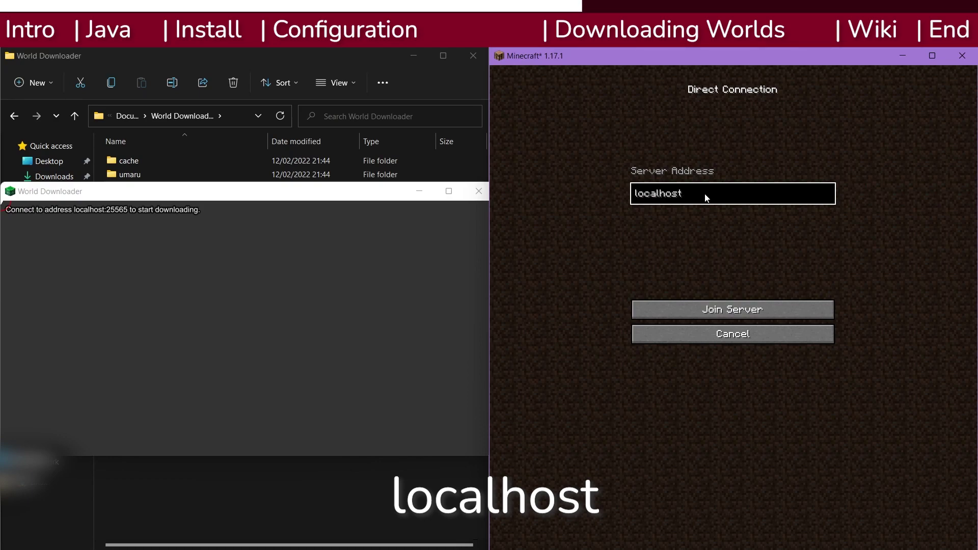
left_click(733, 307)
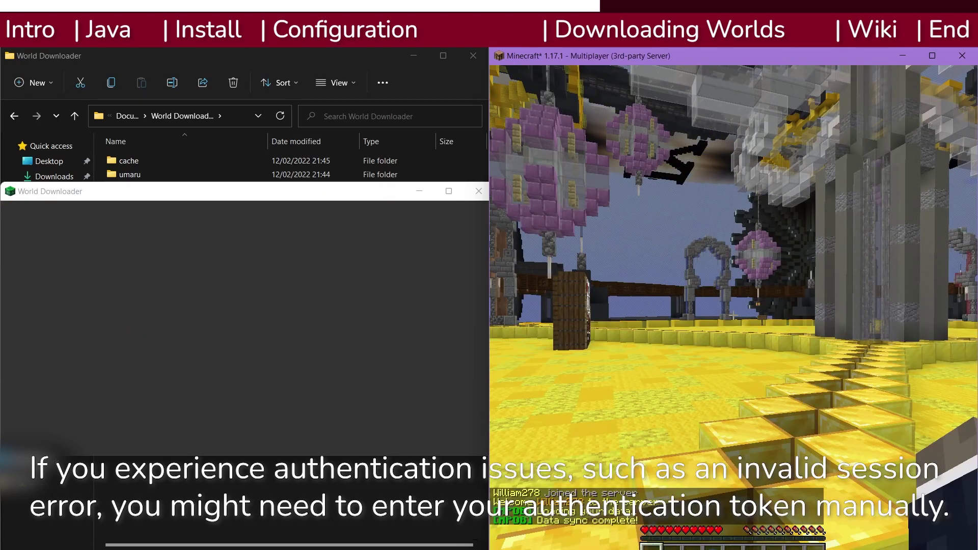
- Move to the Husky server using the in-game Server Menu and walk past the portal and along the road to download chunks
right_click(734, 318)
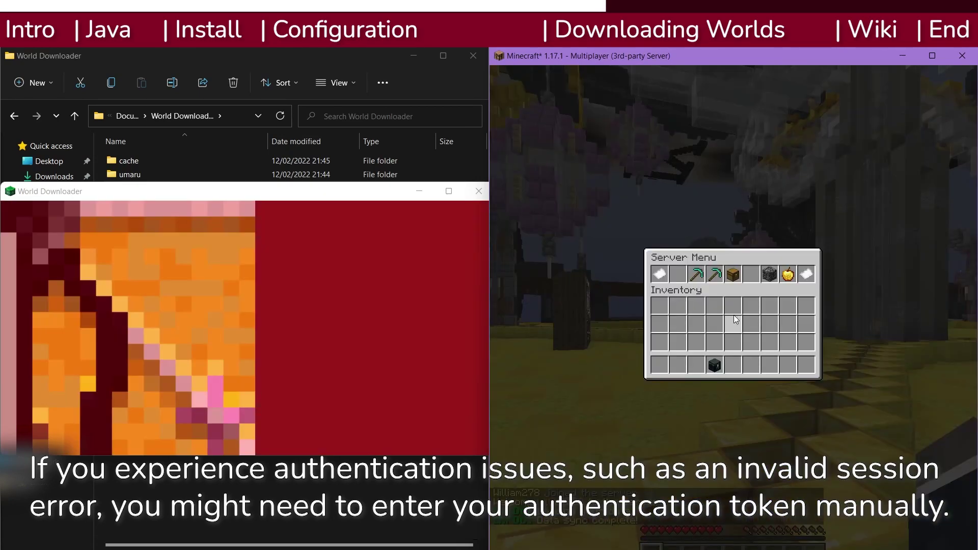
left_click(699, 275)
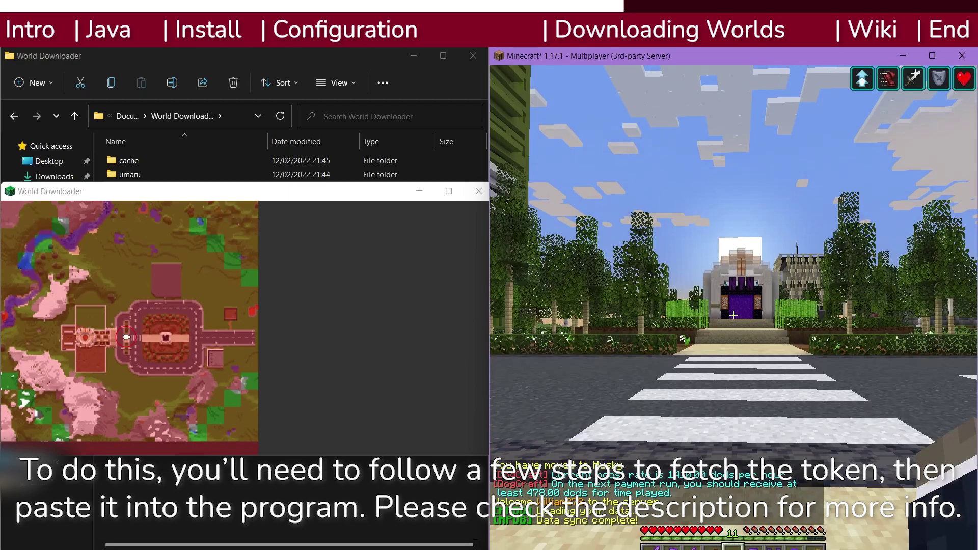
key("w")
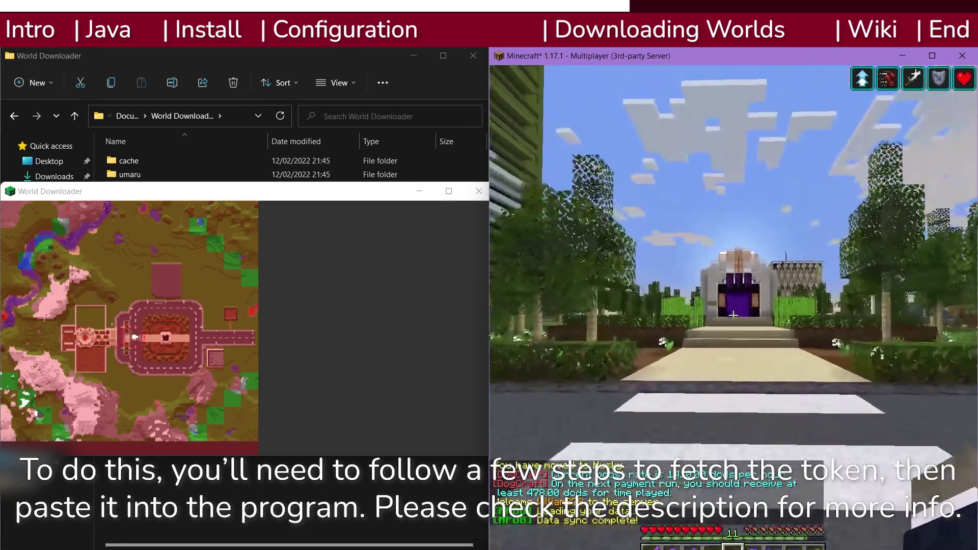
key("w")
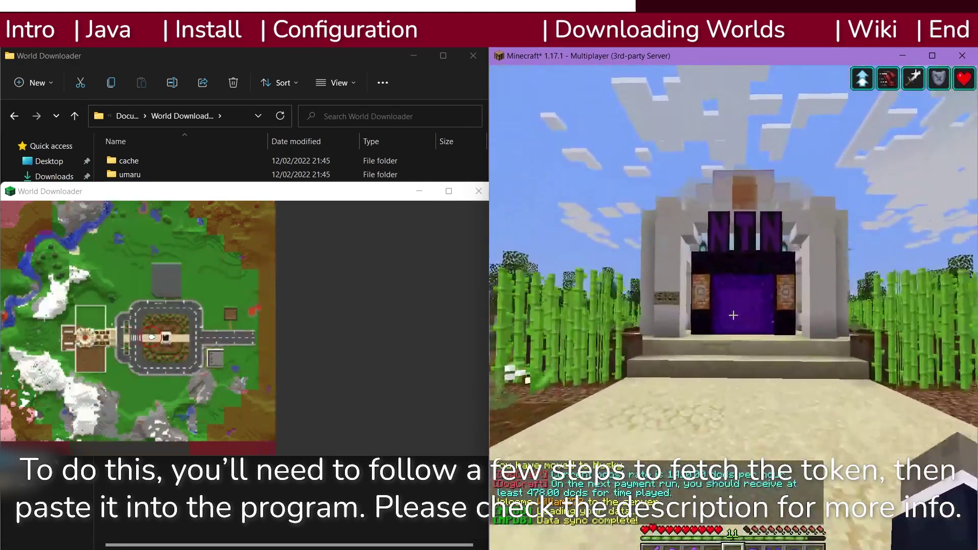
key("w")
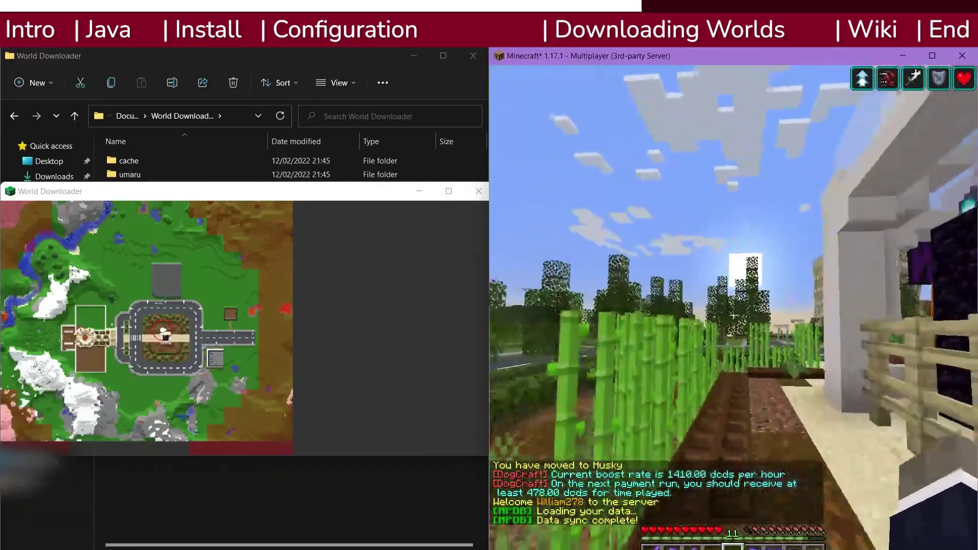
key("w")
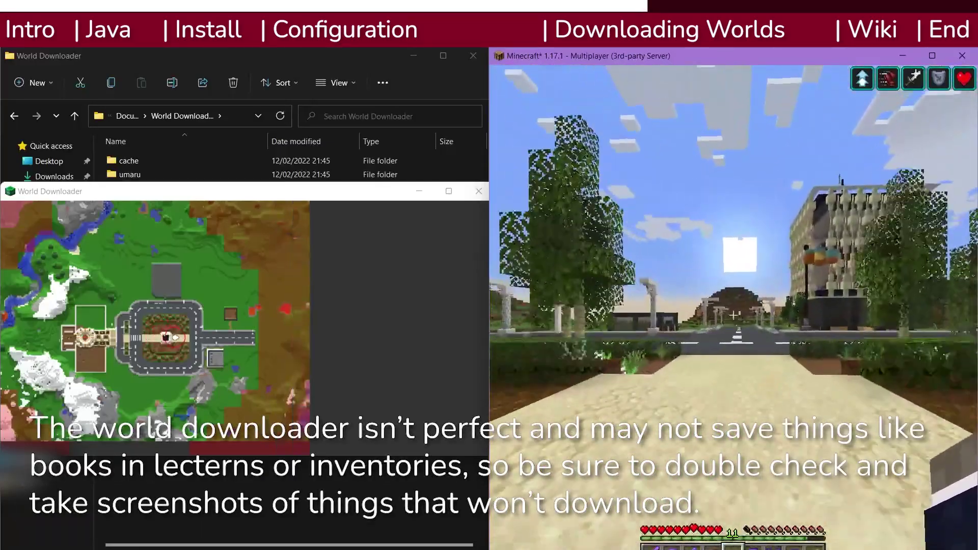
key("w")
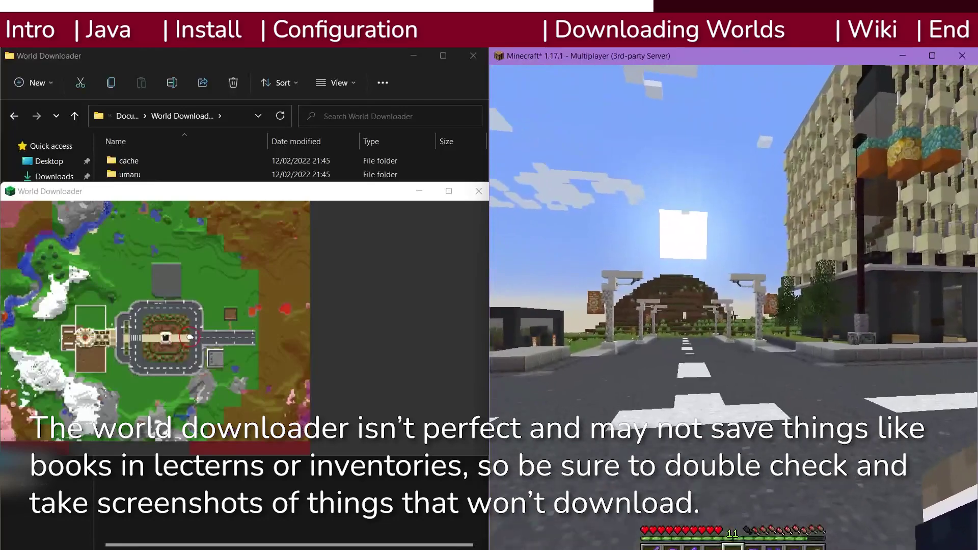
key("w")
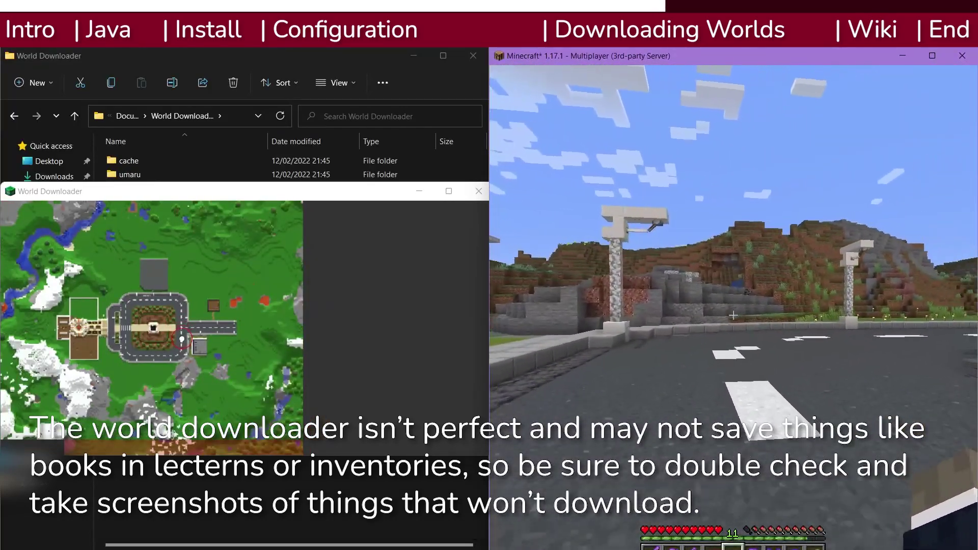
key("w")
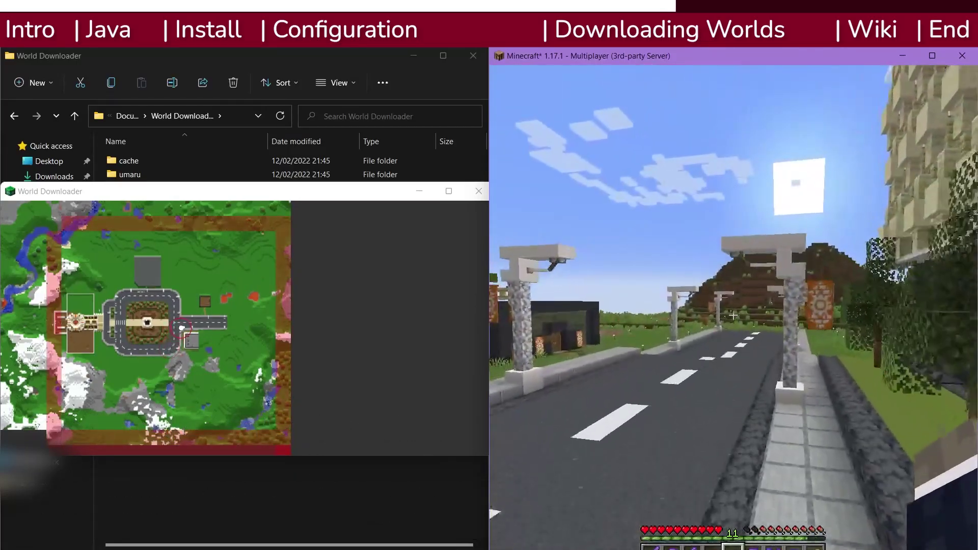
key("w")
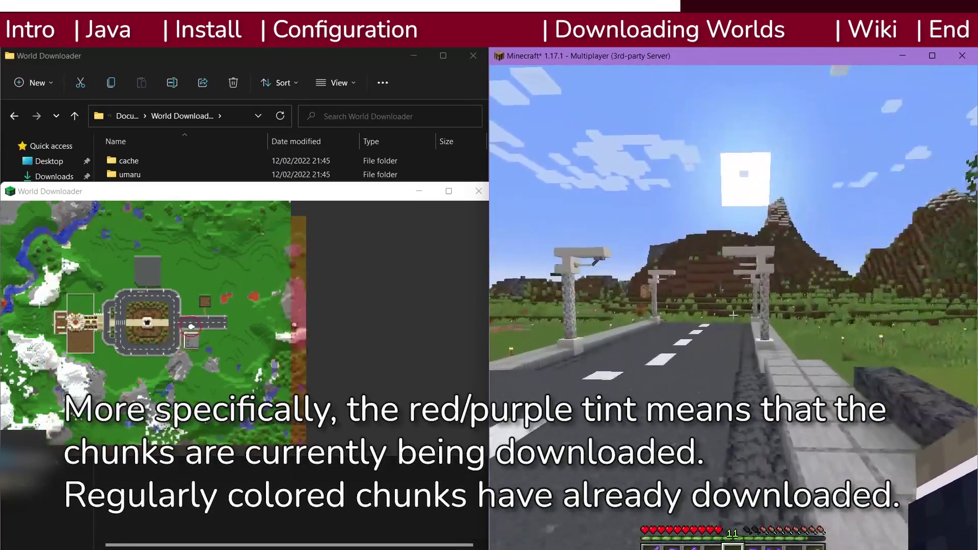
key("w")
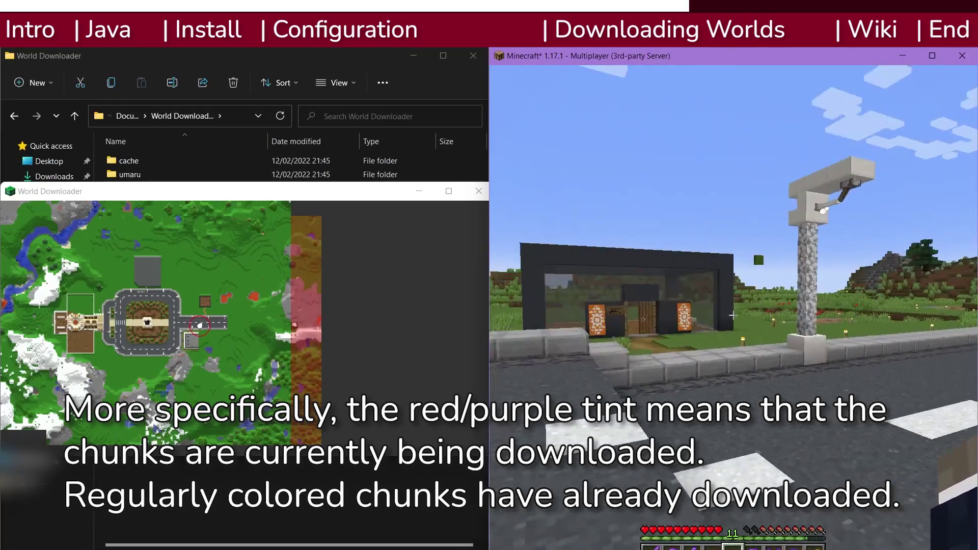
- Free the pointer from the game, pause chunk saving in World Downloader and resume it
key("t")
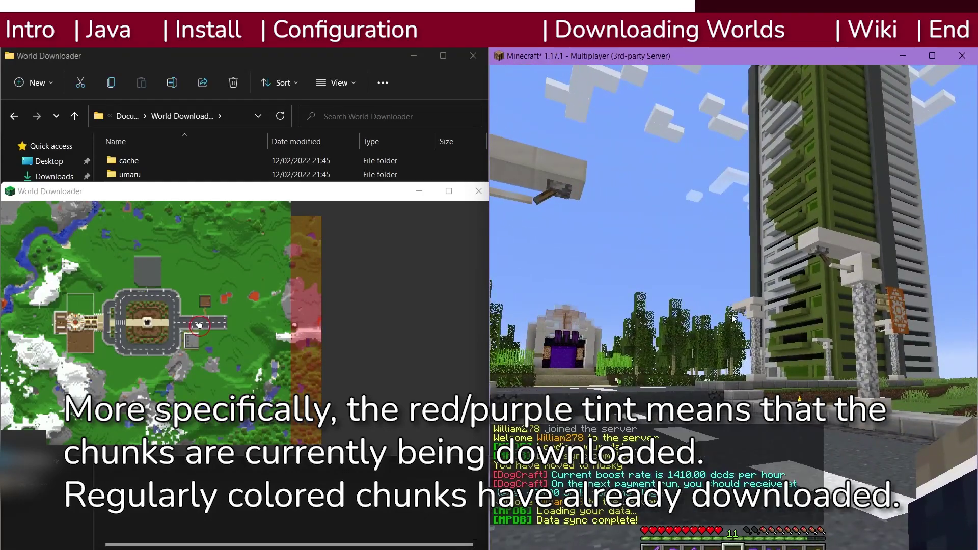
right_click(170, 283)
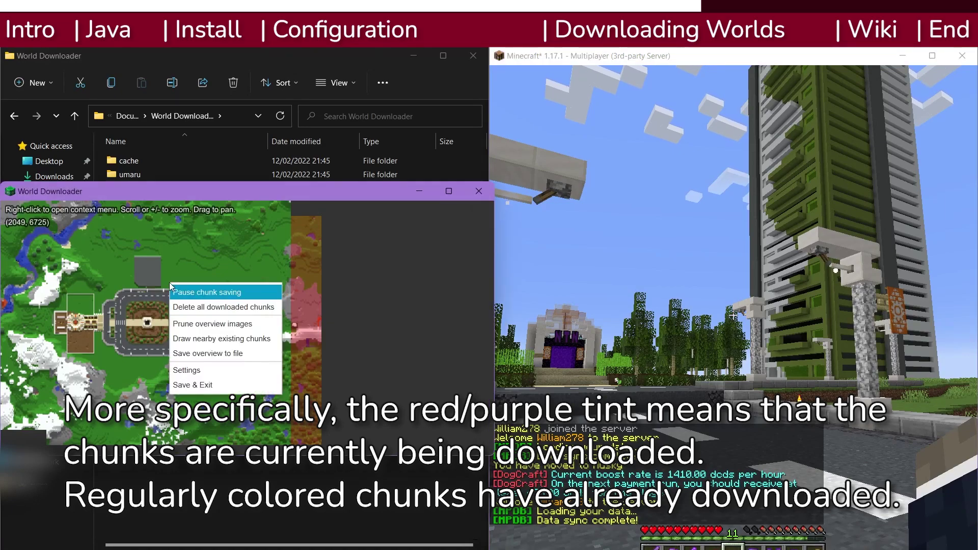
left_click(214, 292)
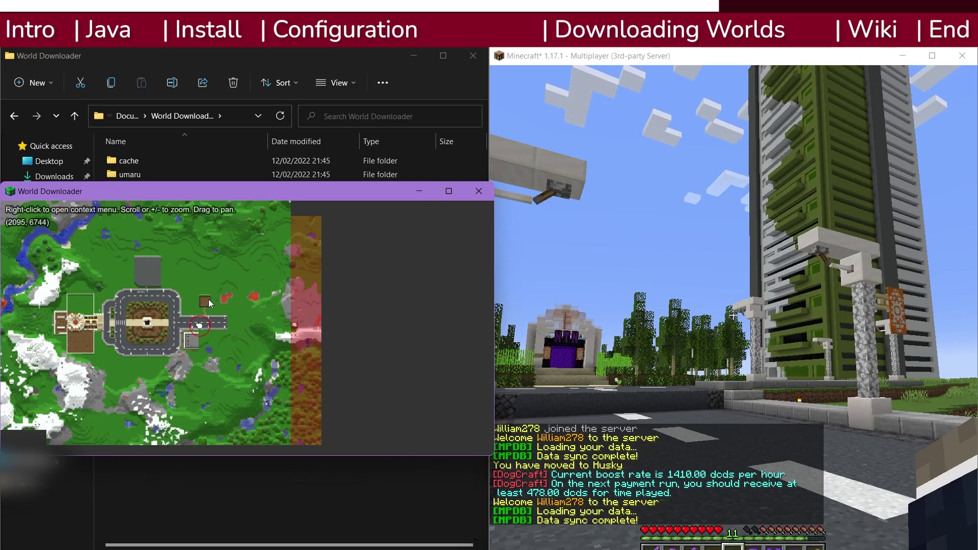
right_click(200, 298)
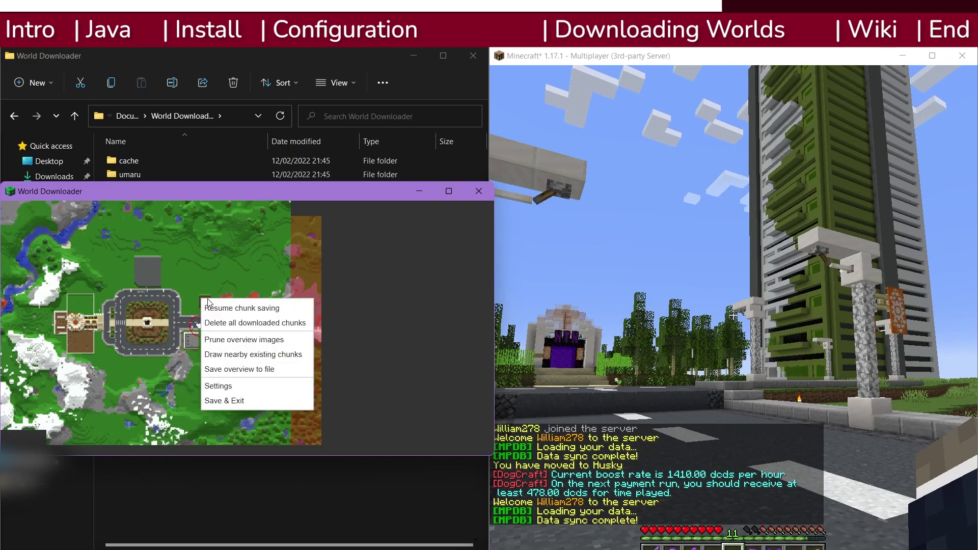
left_click(243, 309)
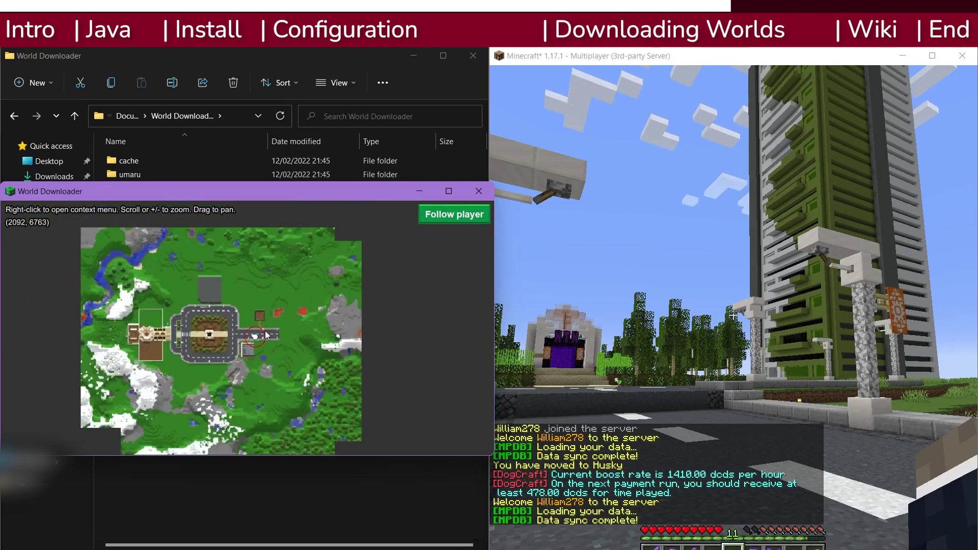
- Save the downloaded world and exit World Downloader, then return Minecraft from the lost connection to the server list
left_click_drag(246, 305, 267, 316)
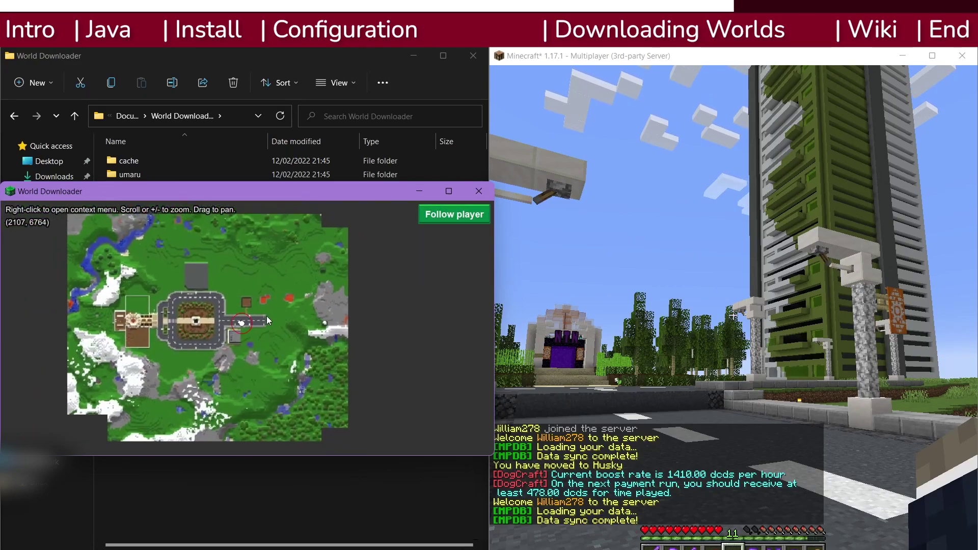
right_click(232, 287)
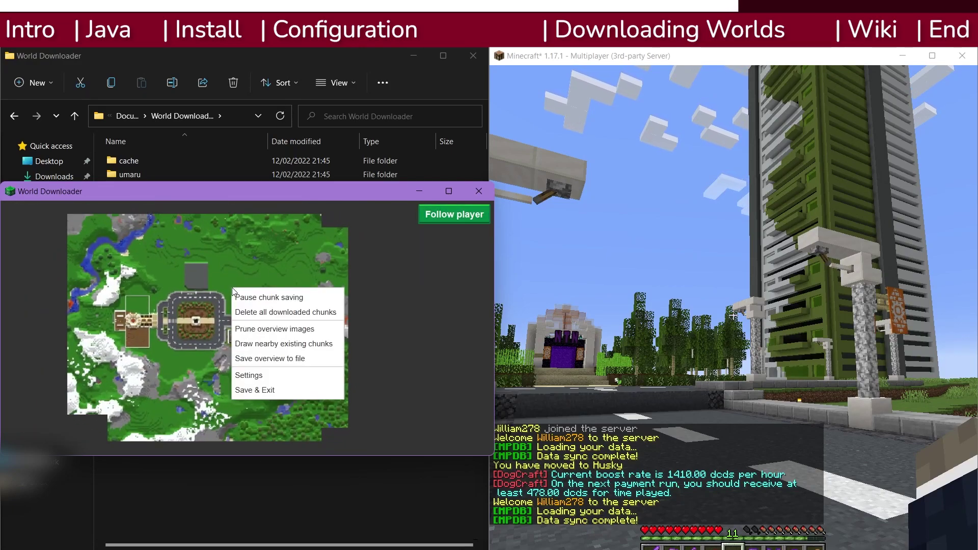
left_click(279, 389)
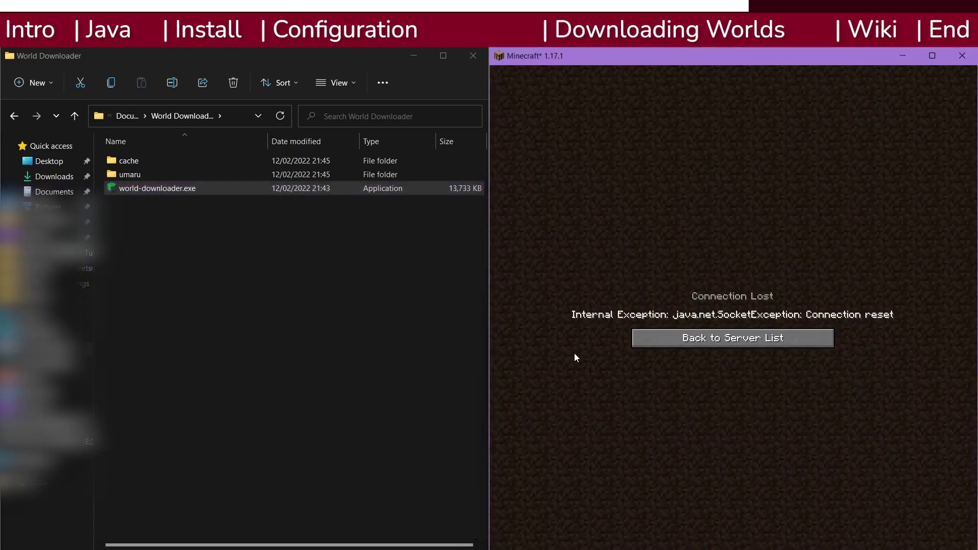
left_click(726, 343)
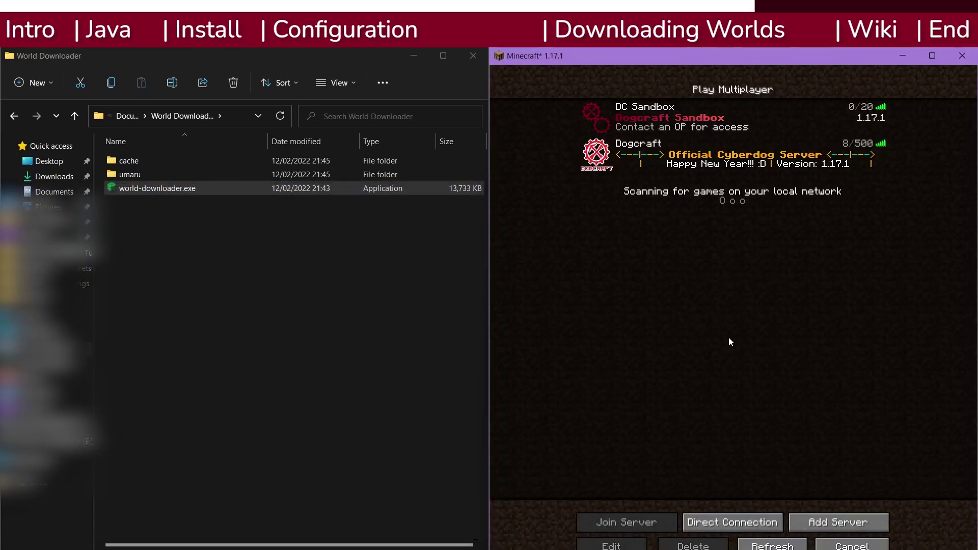
- Compress the umaru world folder to a zip file and name it "umaru by" followed by the player's username
left_click(256, 270)
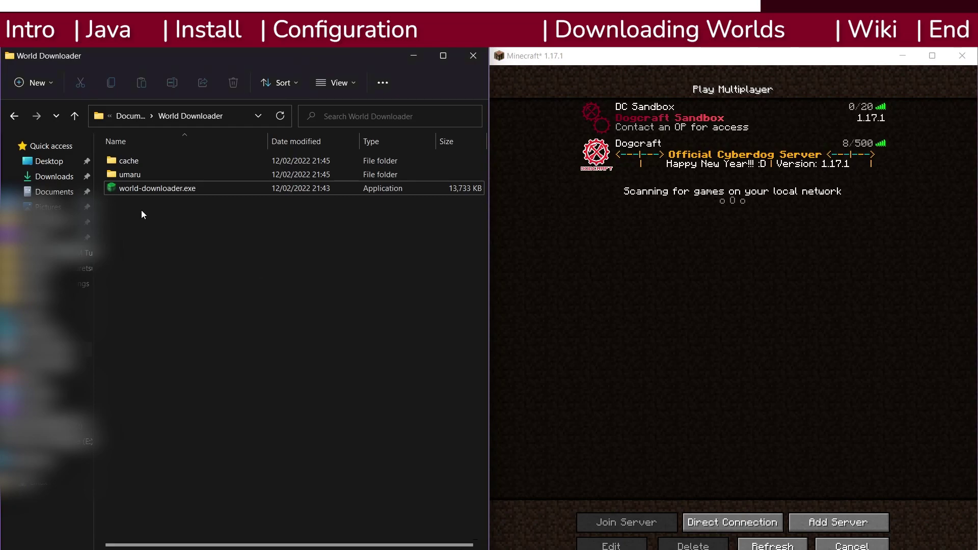
left_click(114, 173)
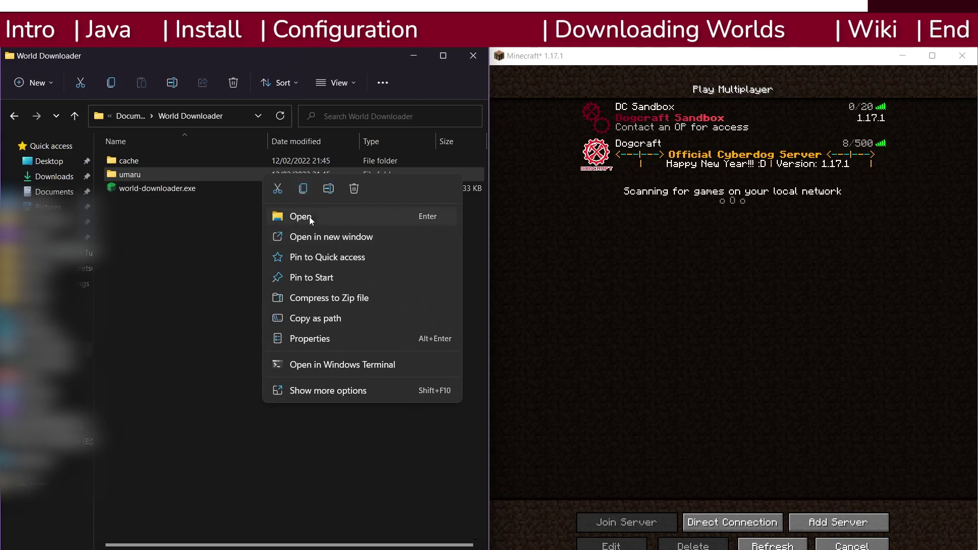
left_click(347, 297)
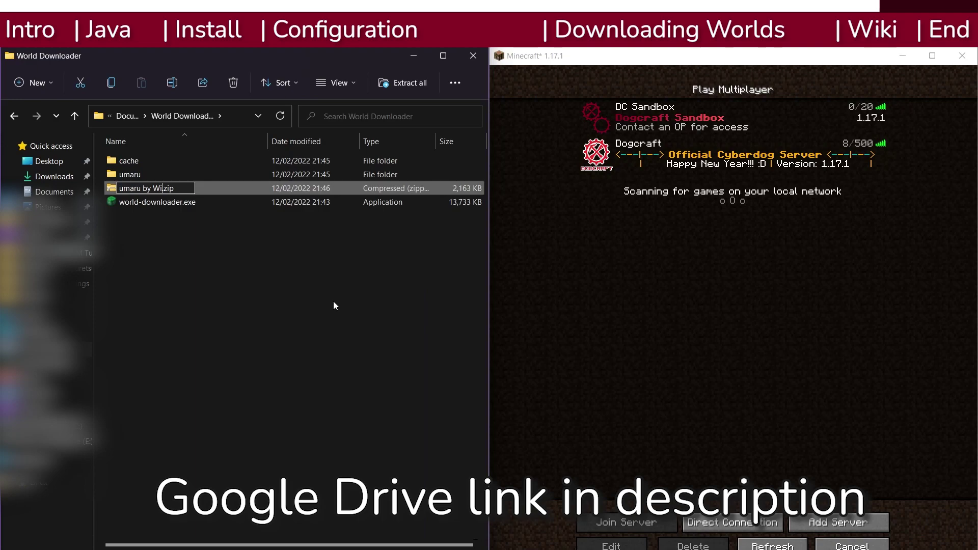
type("by William278")
key("Return")
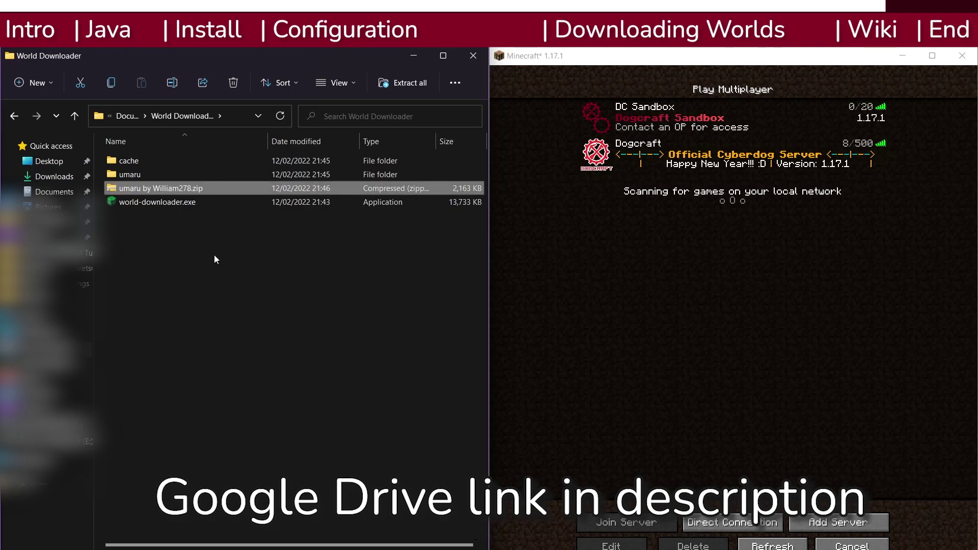